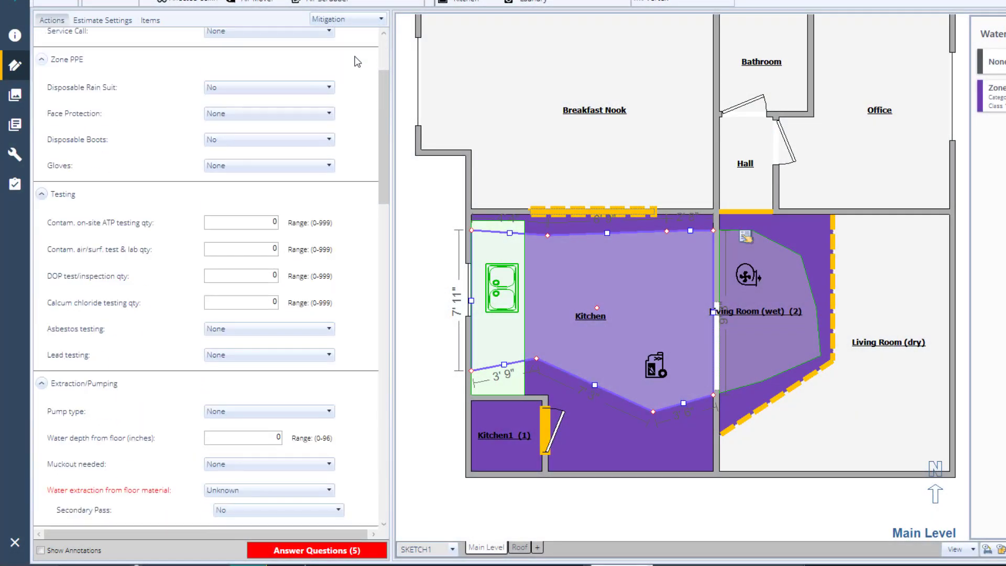
scroll(356, 62, down, 5)
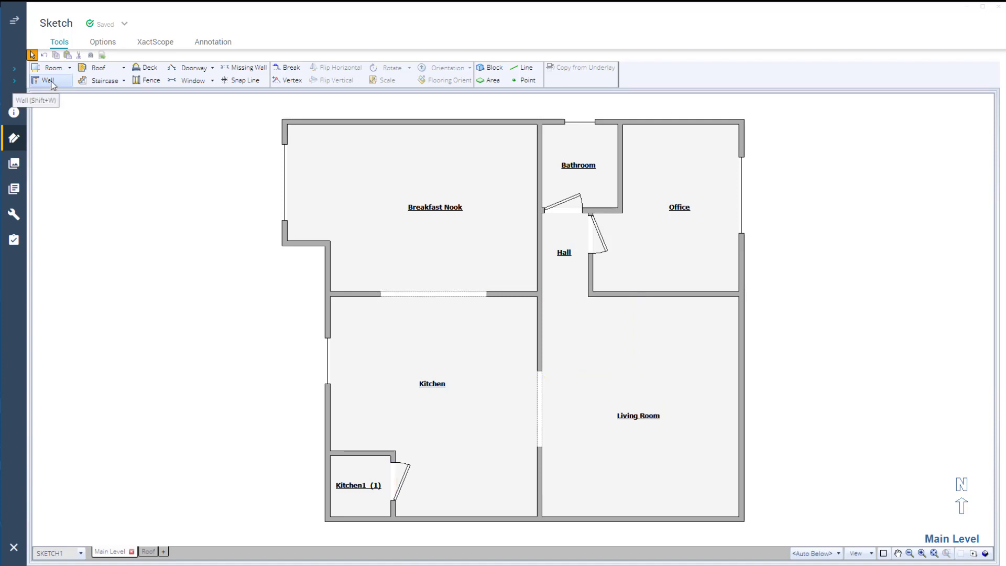
- Draw an angled wall from the living room's west wall up to its top wall
click(52, 84)
click(542, 487)
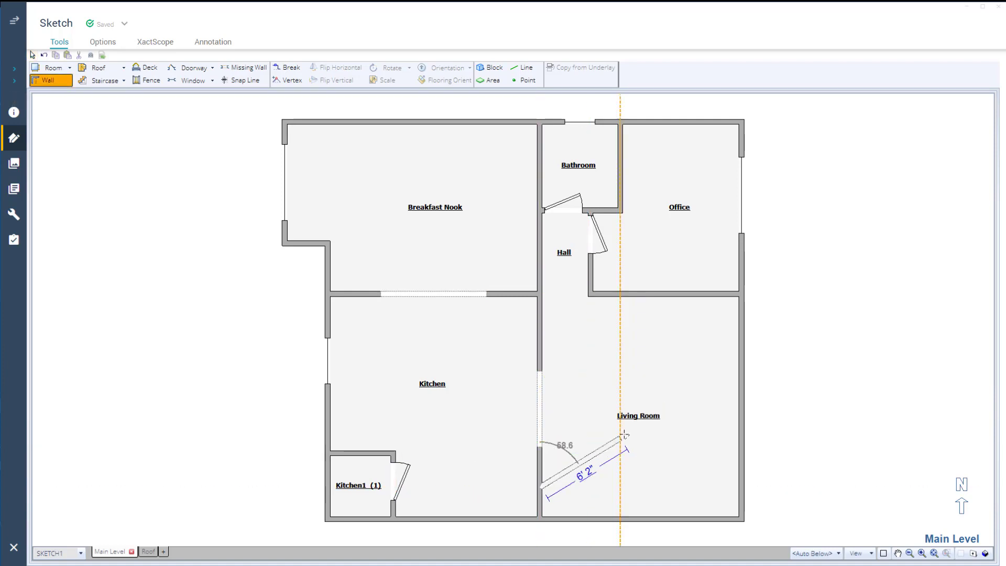
click(640, 423)
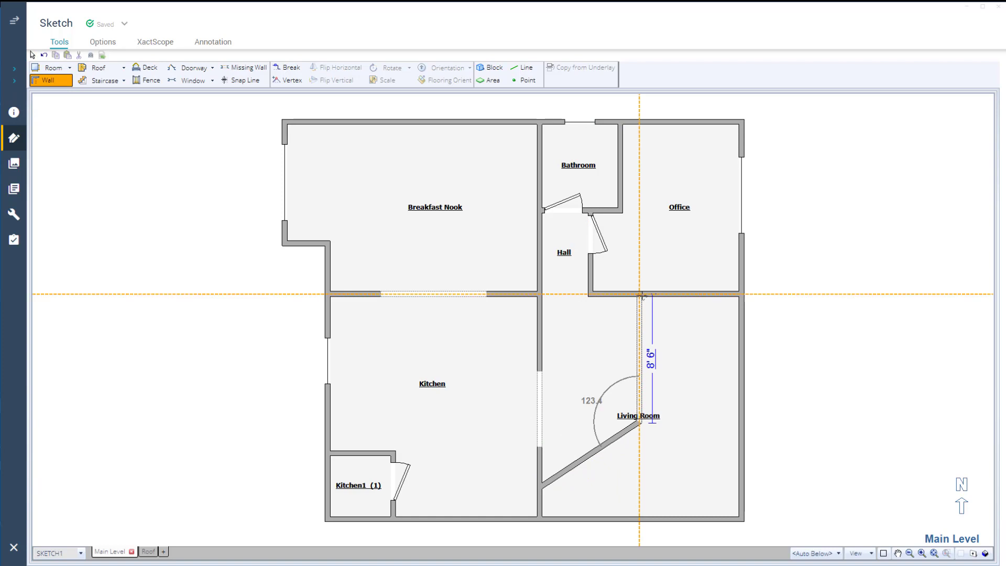
click(641, 297)
- Name the new room Living Room (wet) and make it a subgroup of Kitchen
click(600, 375)
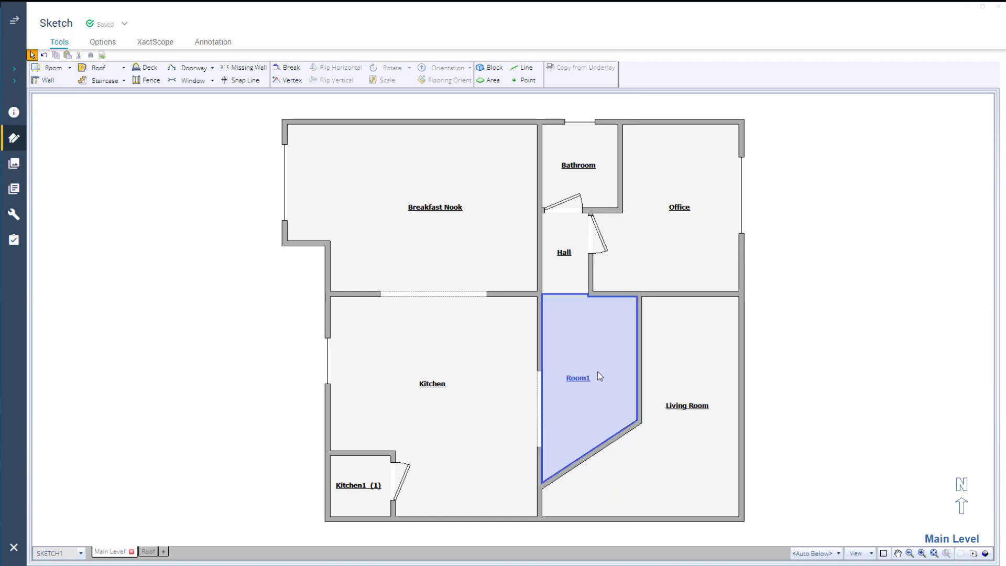
double_click(585, 386)
text((wet)
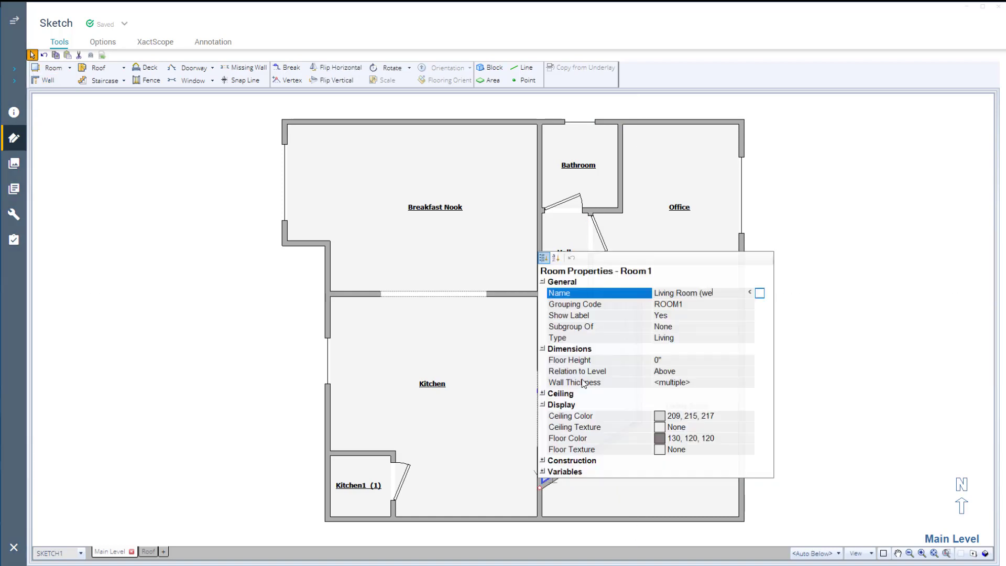
text())
click(750, 326)
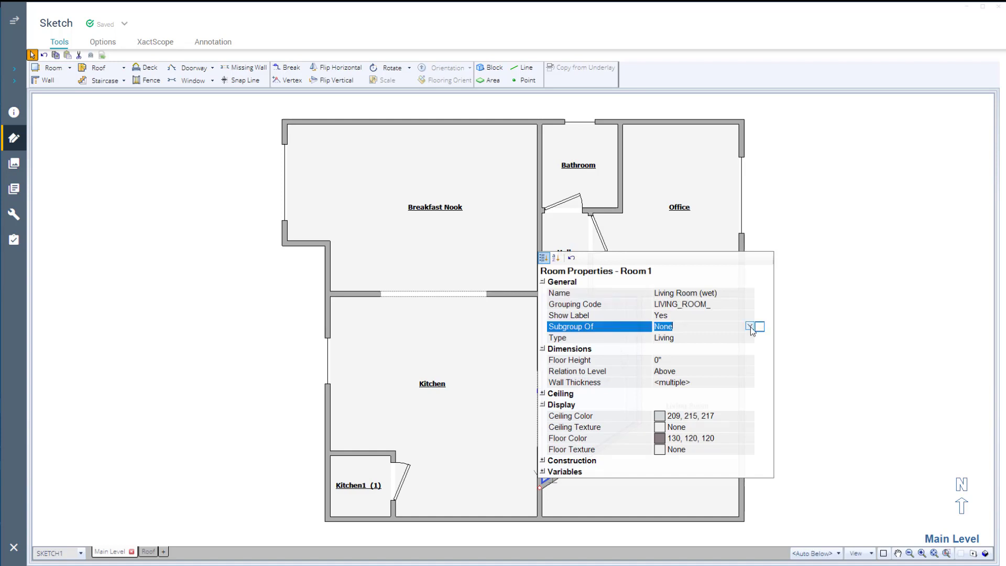
click(750, 326)
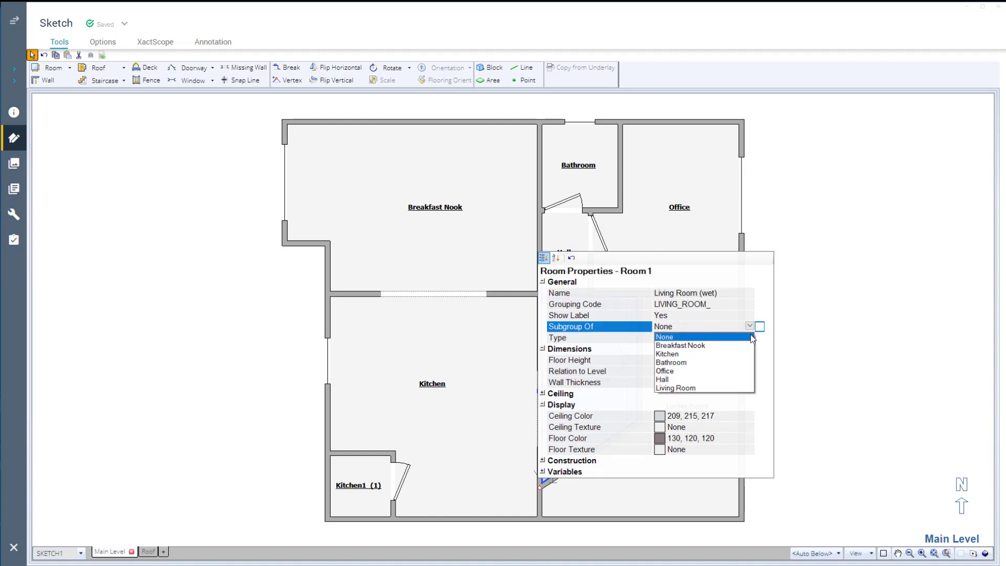
click(729, 354)
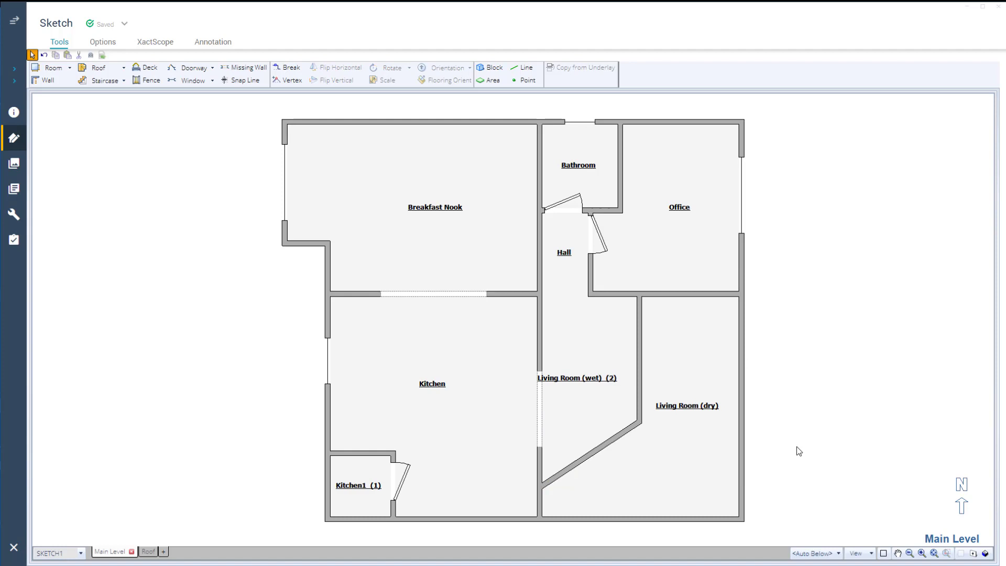
- Set the vertical and angled dividing walls to missing end to end
click(724, 360)
click(637, 404)
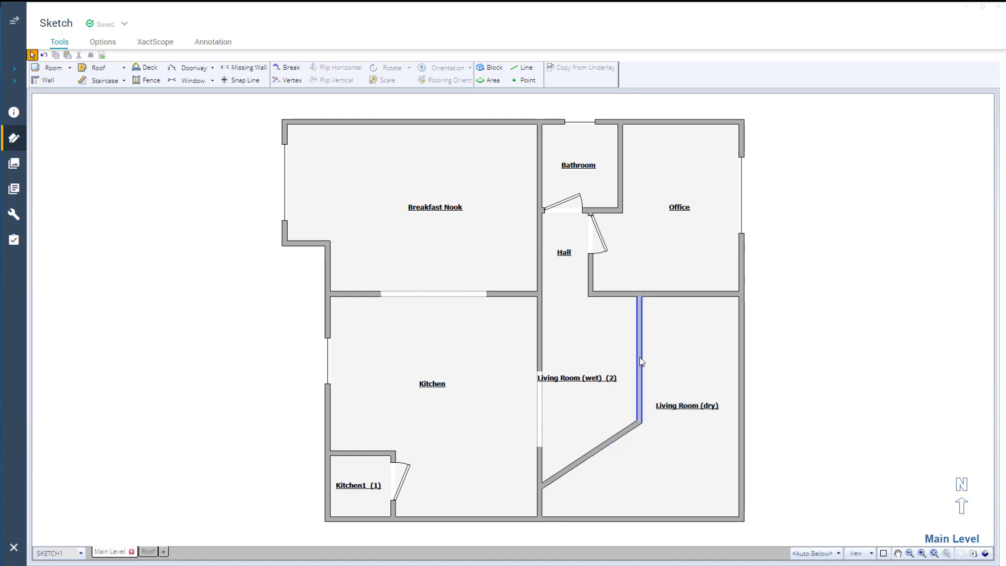
click(609, 448)
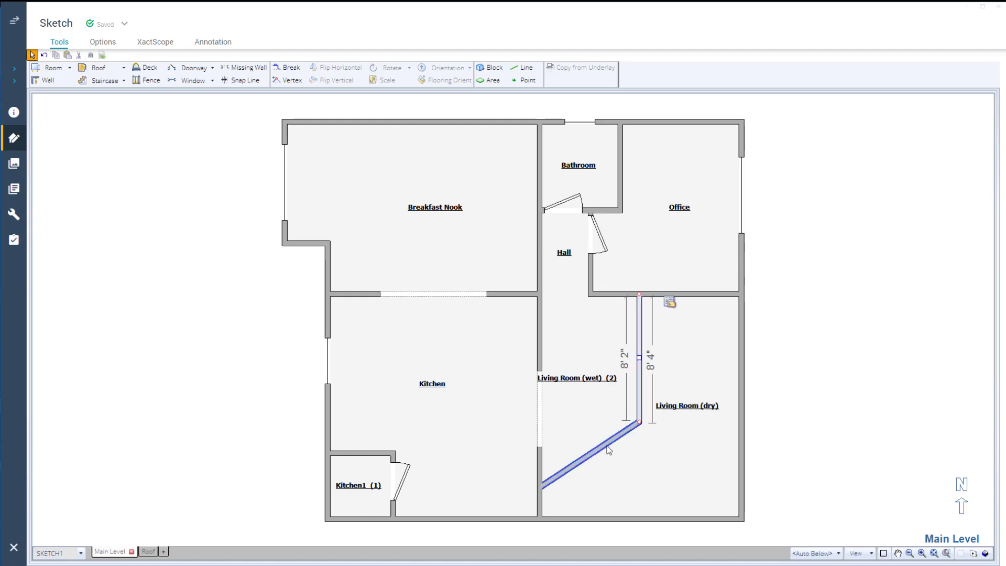
ctrl+click(669, 296)
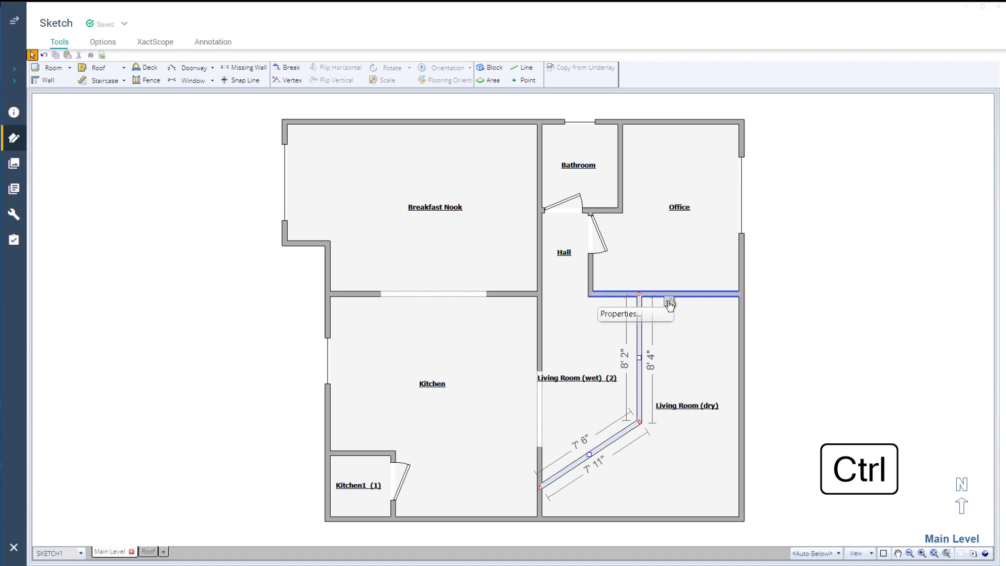
click(670, 303)
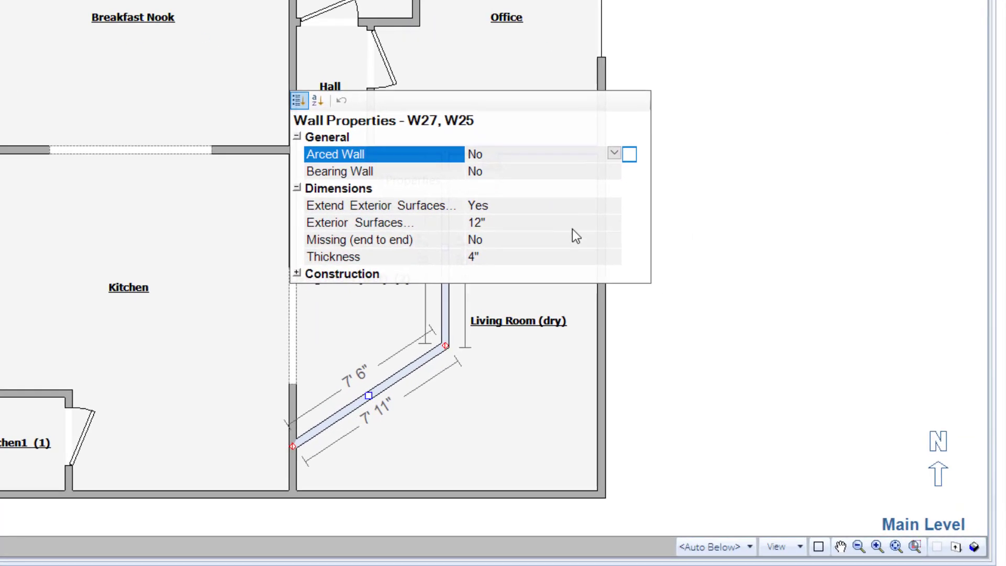
click(576, 239)
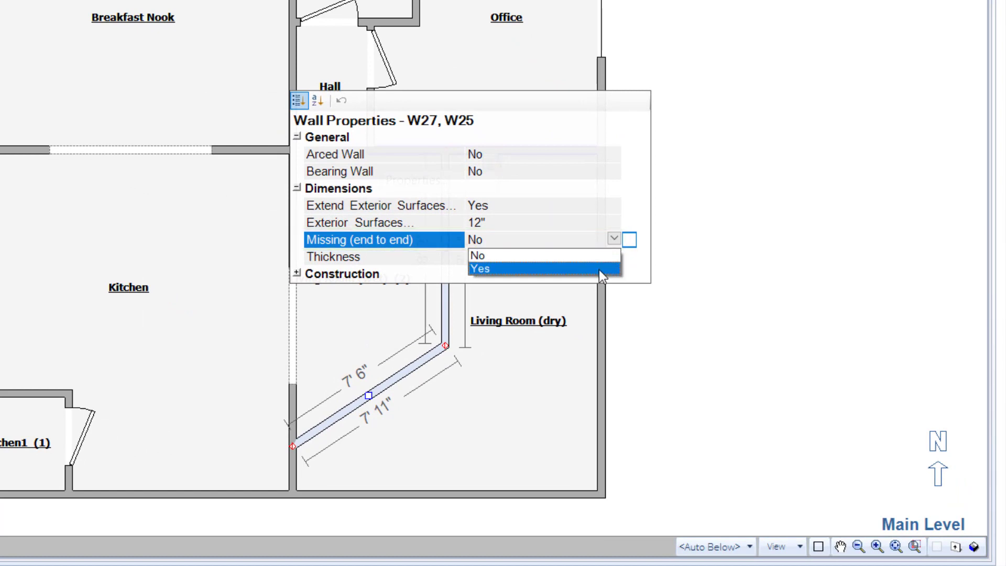
click(599, 270)
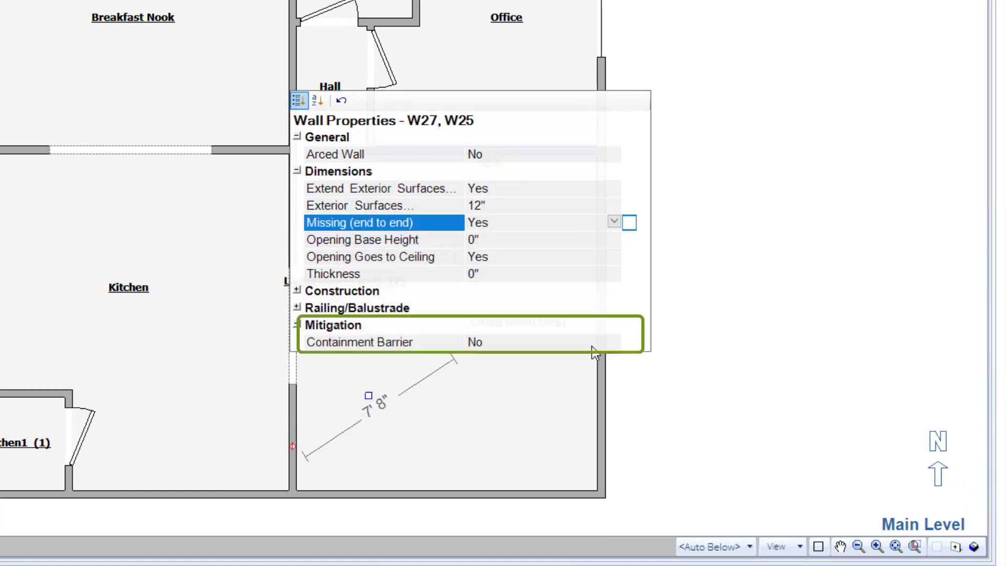
- Flag the missing dividing walls as a containment barrier
click(609, 344)
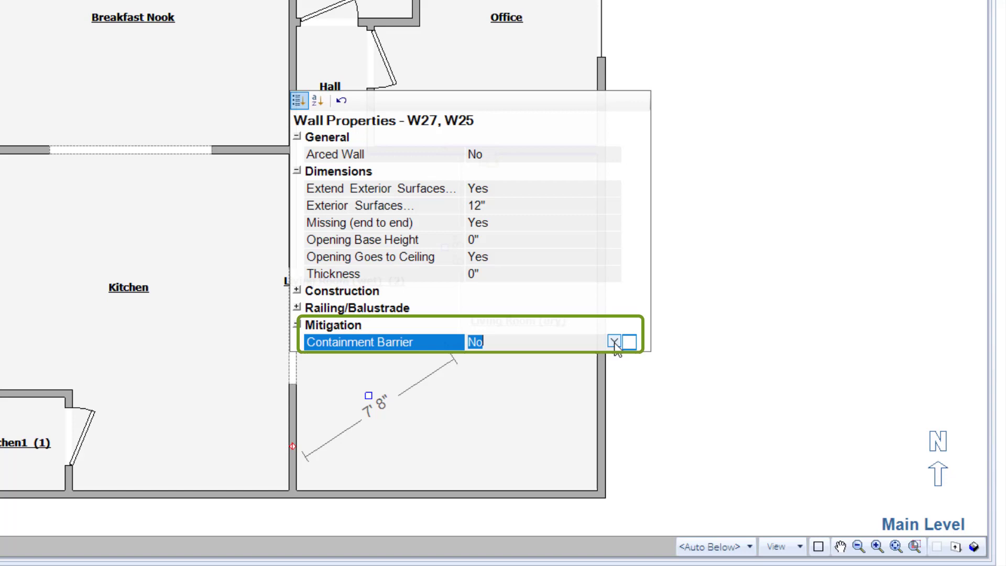
click(615, 343)
click(609, 371)
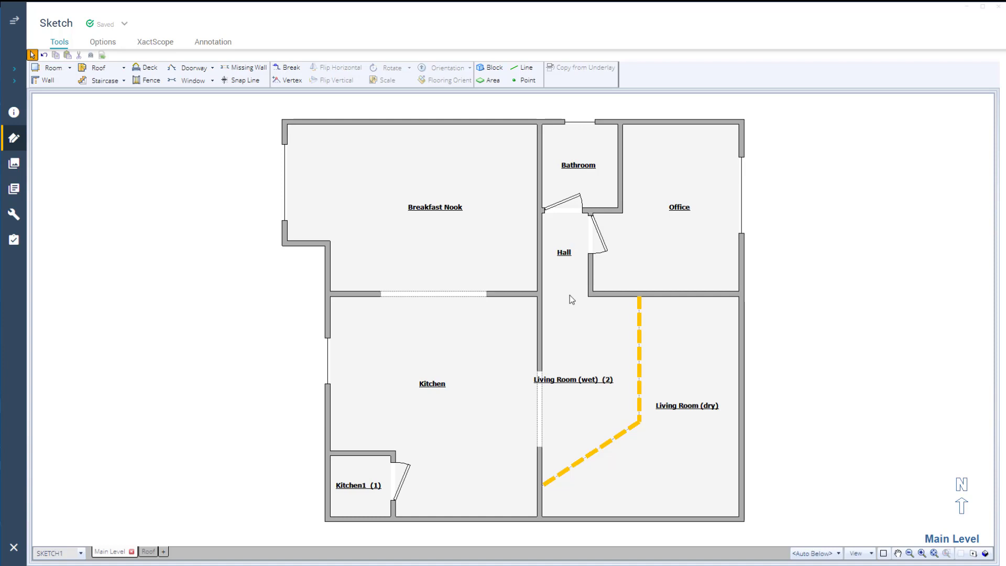
- Mark the Hall opening, Breakfast Nook opening and Kitchen1 door as containment barriers
click(570, 296)
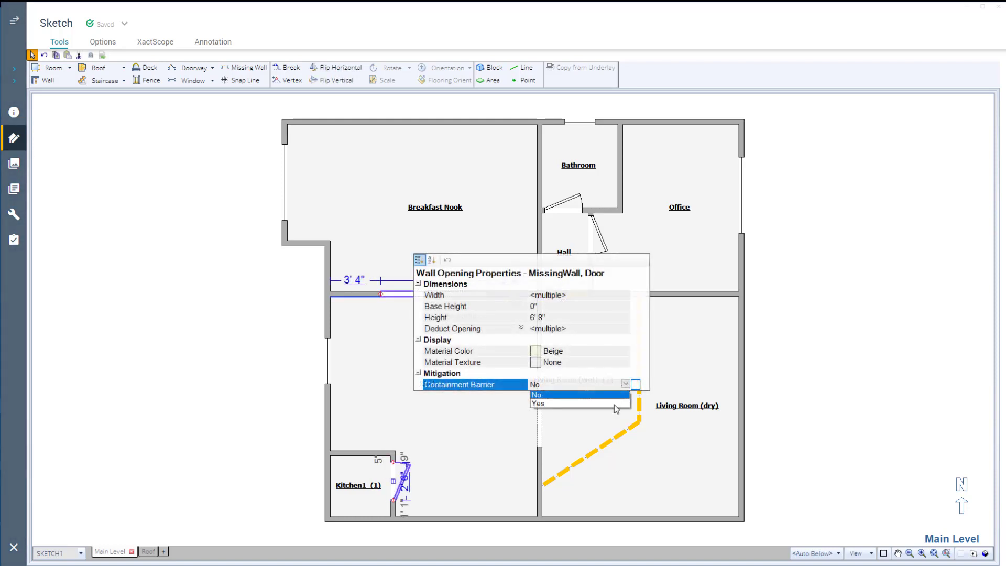
click(615, 405)
click(777, 432)
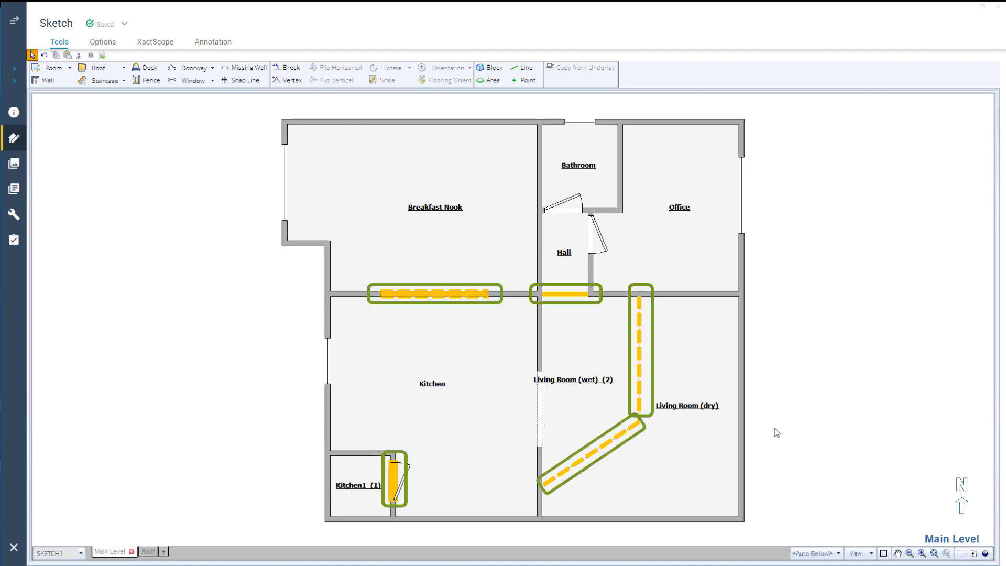
- Place a double-bowl sink from the kitchen objects on the Kitchen's left-wall counter
click(156, 44)
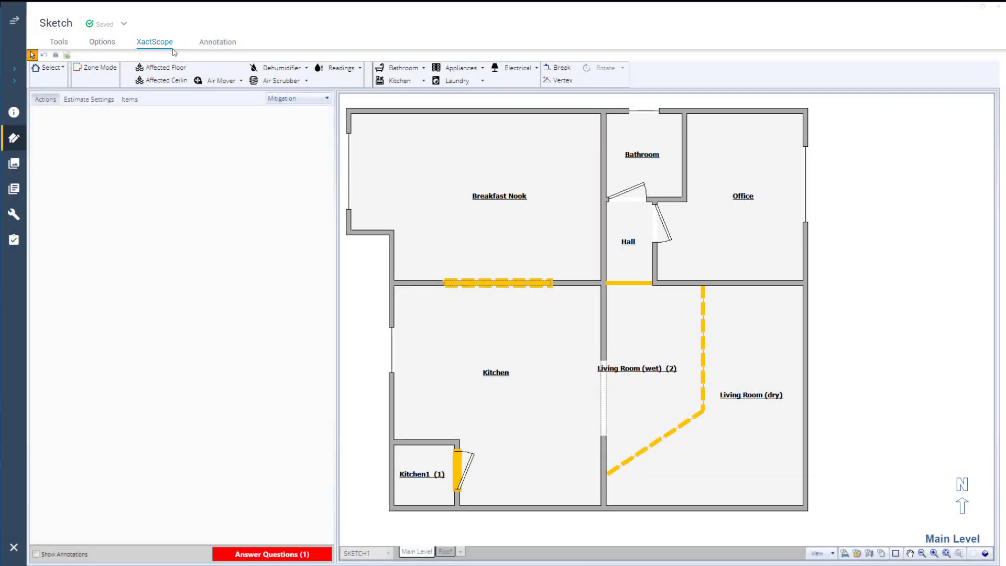
click(424, 82)
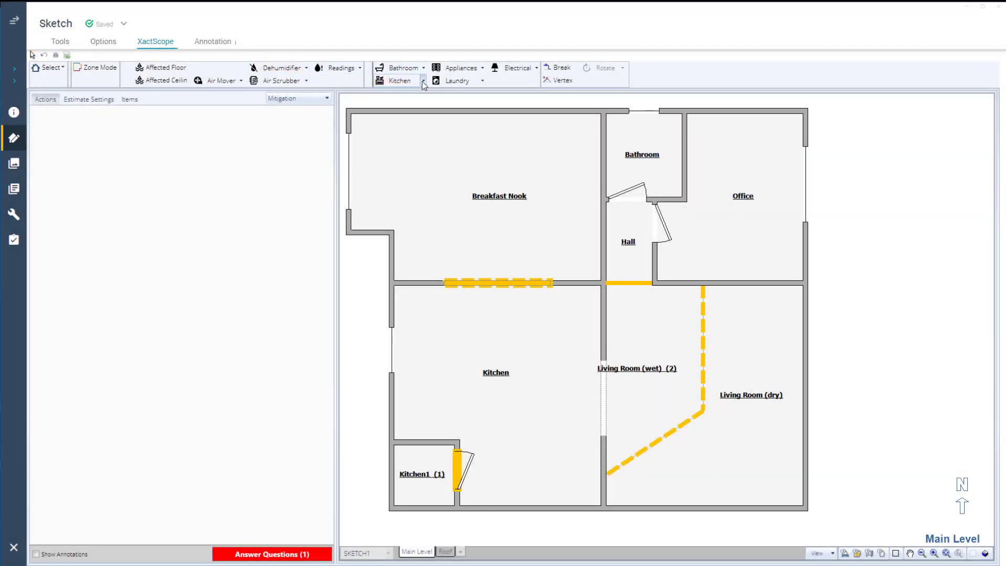
click(419, 127)
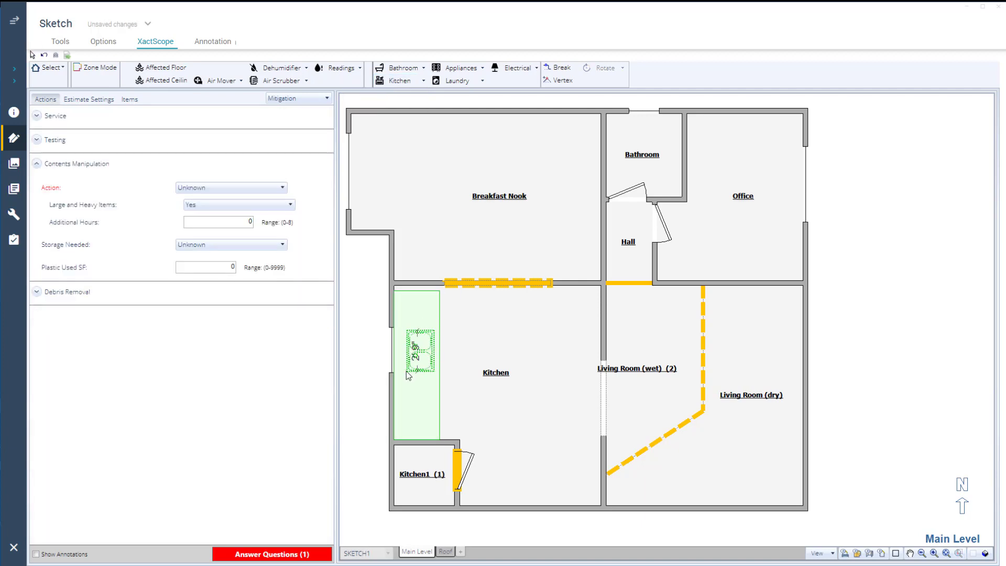
click(410, 373)
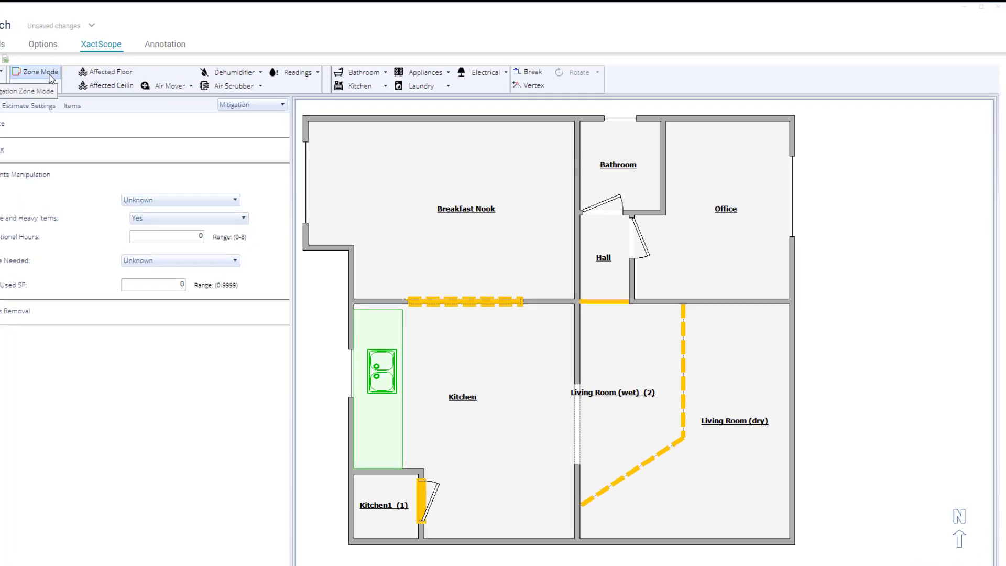
- Create Zone 1 as Category 2, Class 1 and assign Kitchen, Kitchen1 and Living Room (wet)
click(50, 77)
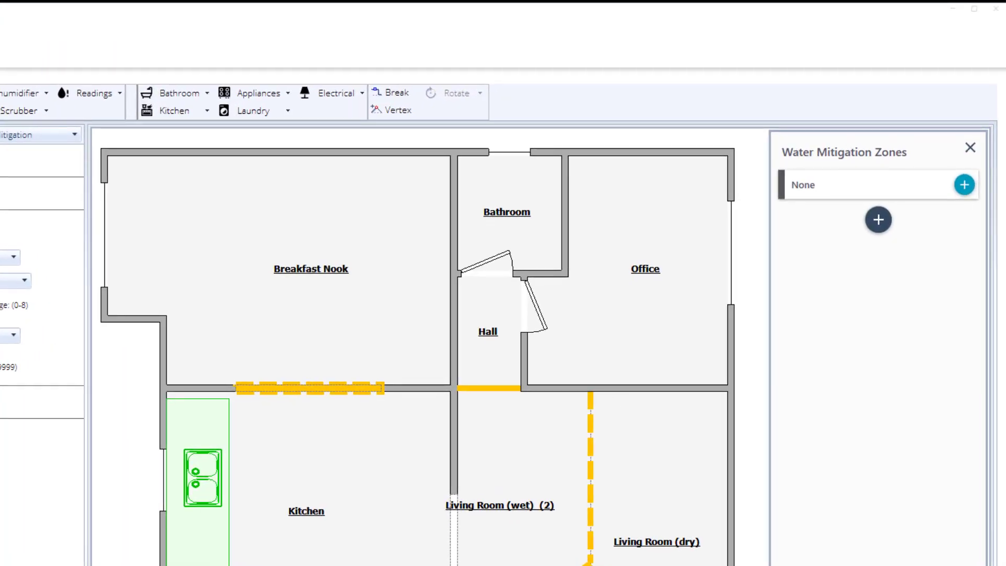
click(879, 220)
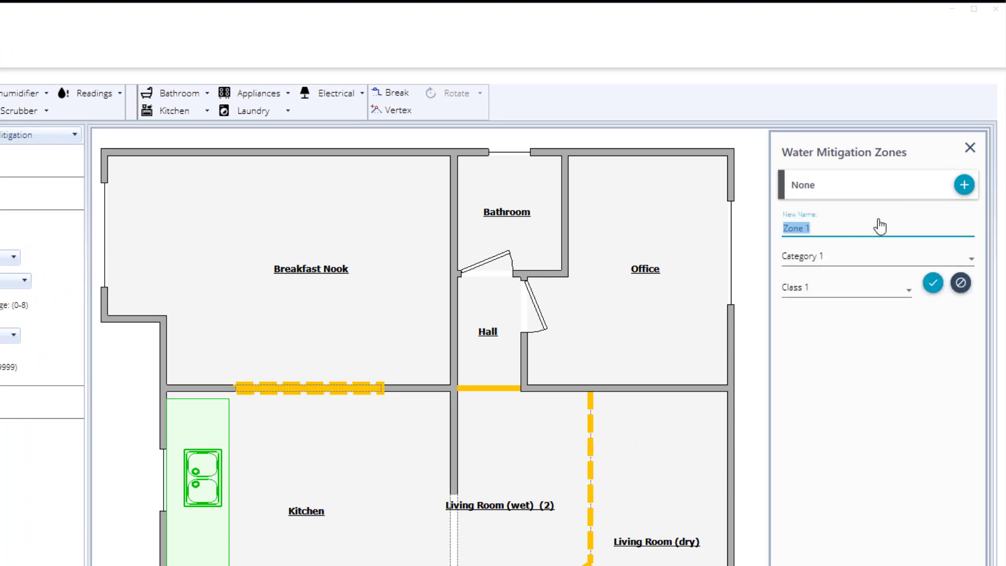
click(971, 262)
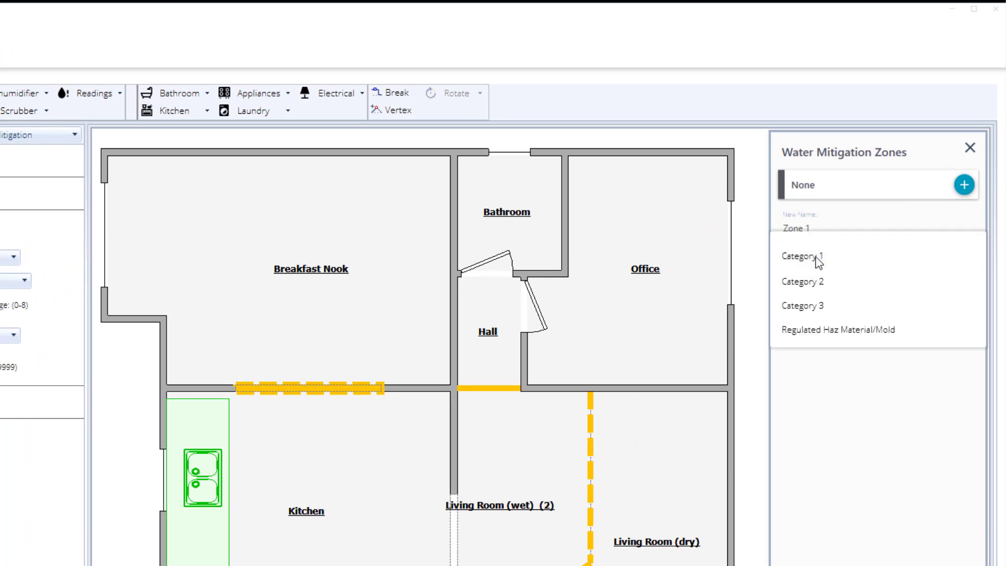
click(816, 283)
click(906, 292)
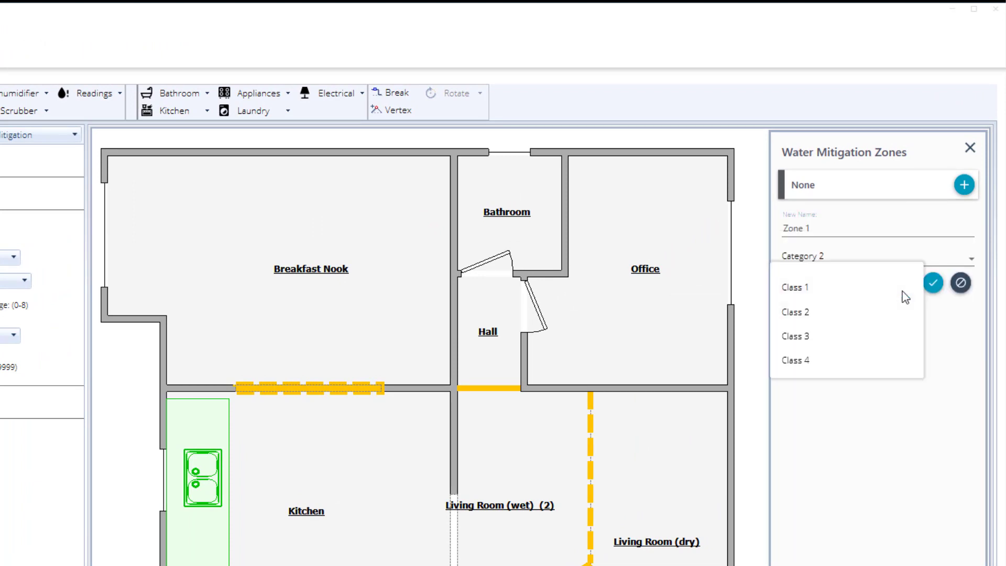
click(818, 287)
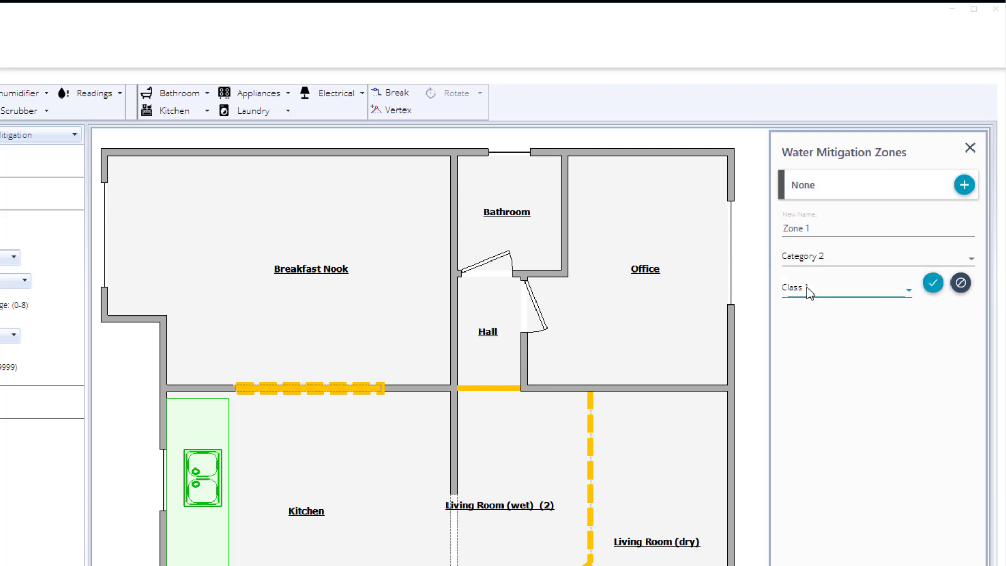
click(932, 284)
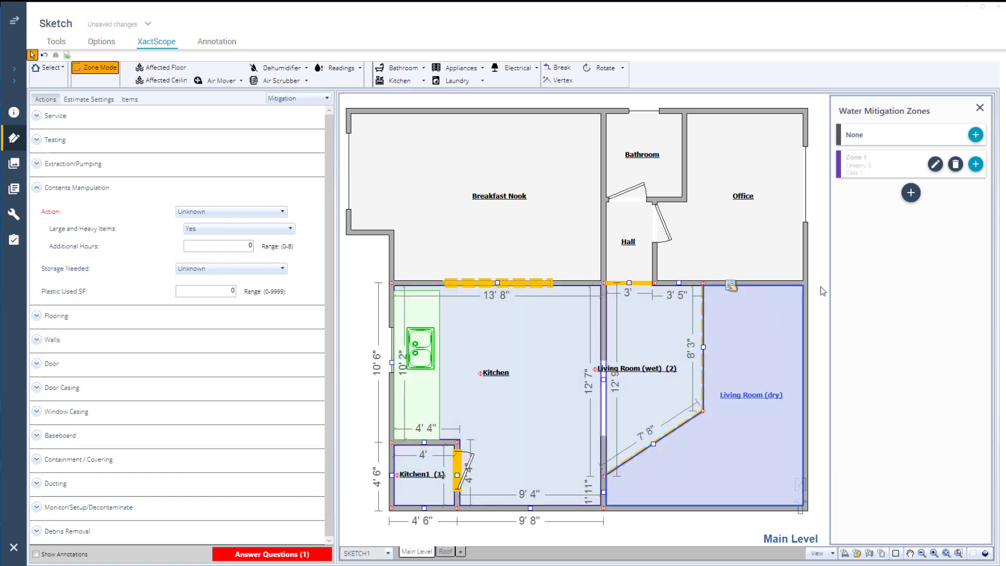
click(976, 164)
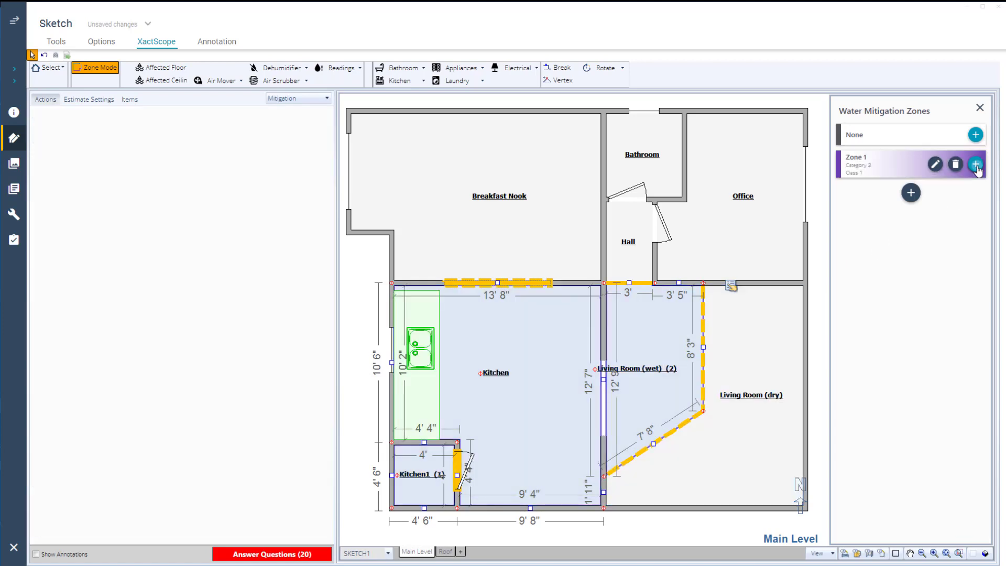
click(353, 323)
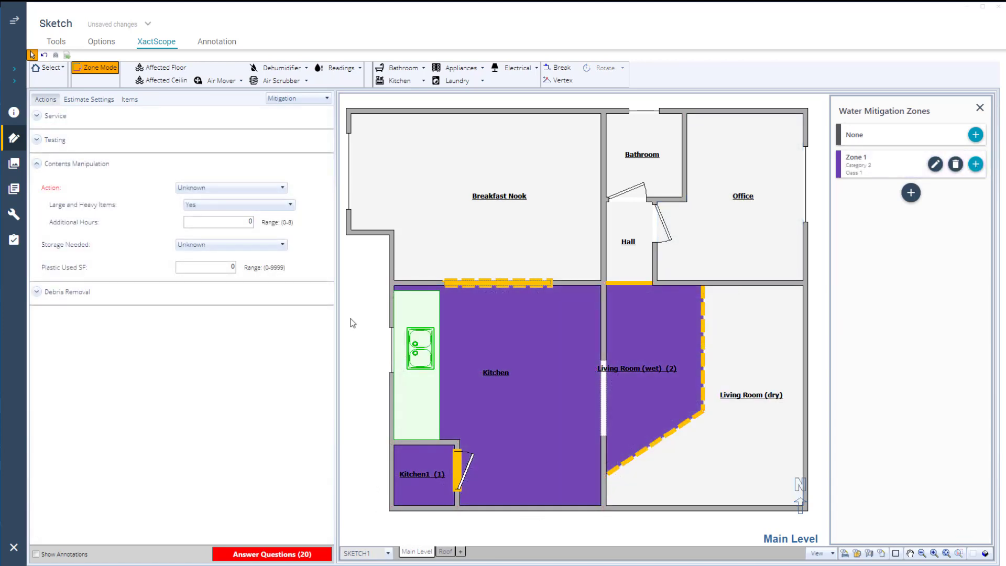
- Try a rectangular affected floor over the Kitchen, then undo it with Ctrl+Z
click(176, 72)
double_click(499, 337)
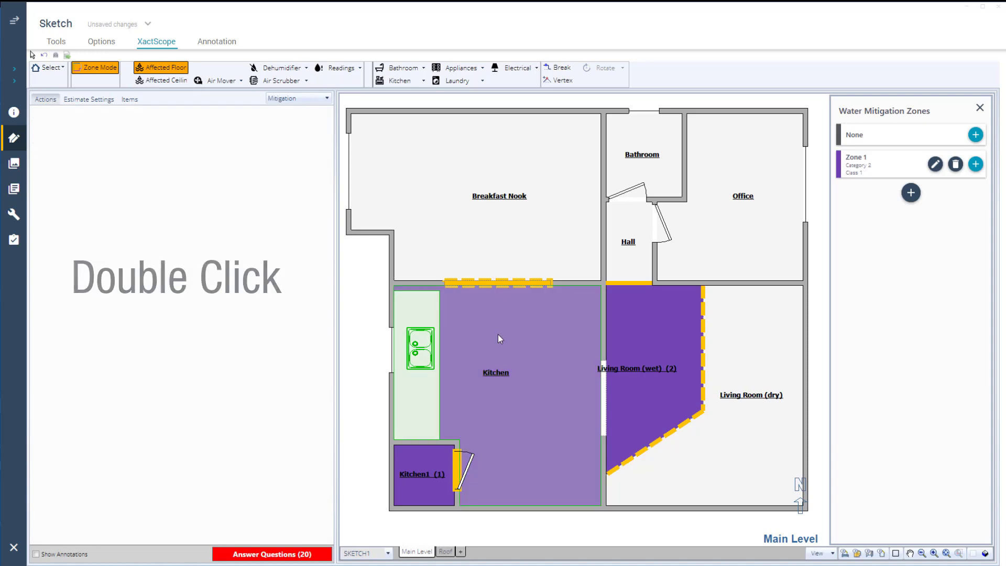
click(361, 343)
drag(402, 302, 588, 422)
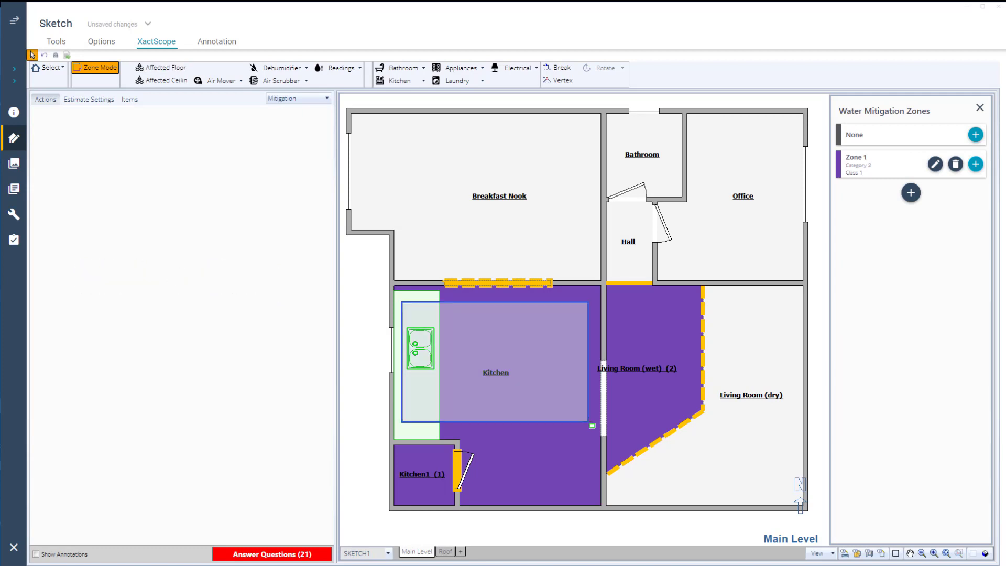
key(ctrl+z)
- Outline a closed freeform affected floor across the Kitchen and Living Room (wet)
click(383, 289)
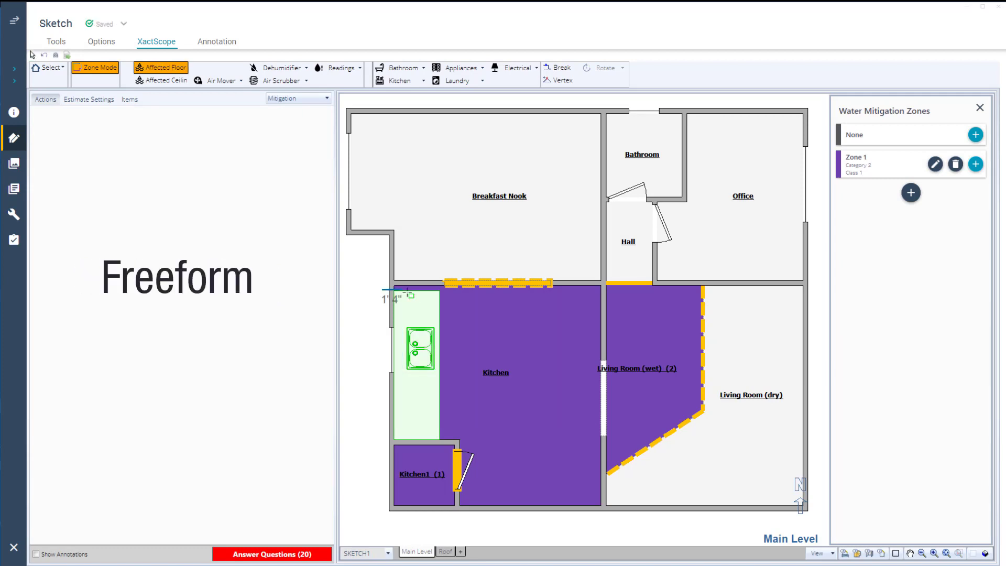
click(477, 299)
click(563, 296)
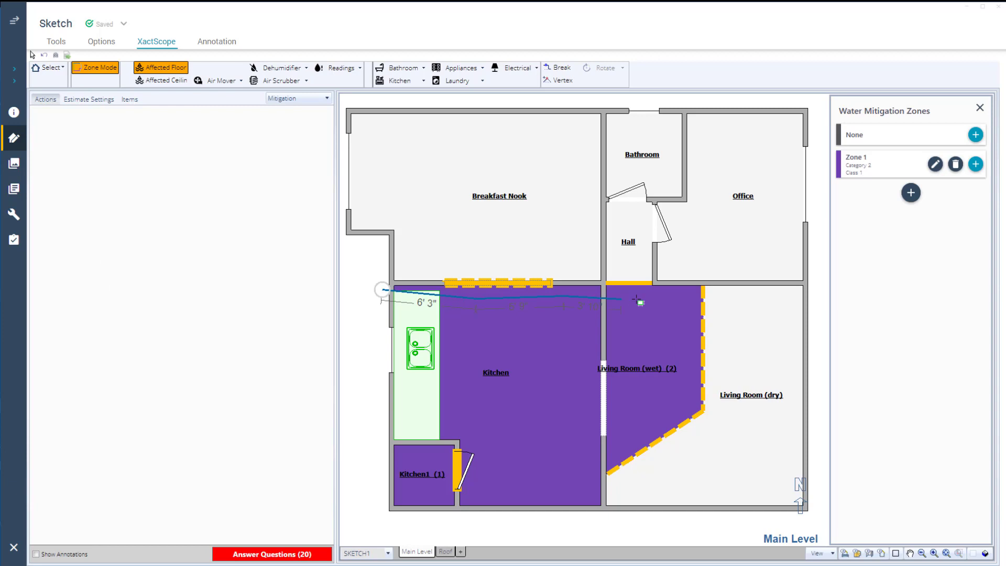
click(674, 298)
click(679, 398)
click(573, 461)
click(464, 418)
click(389, 420)
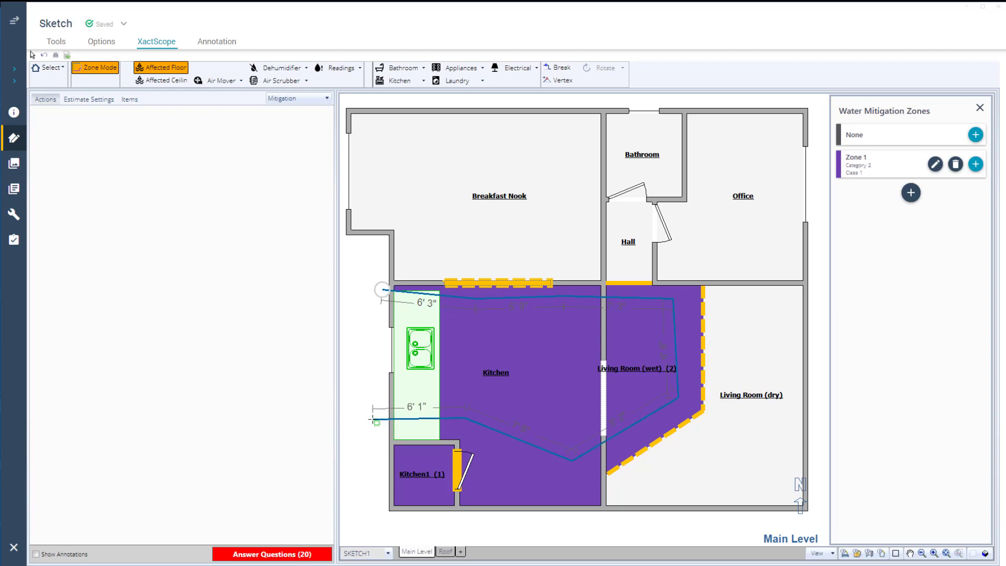
click(383, 289)
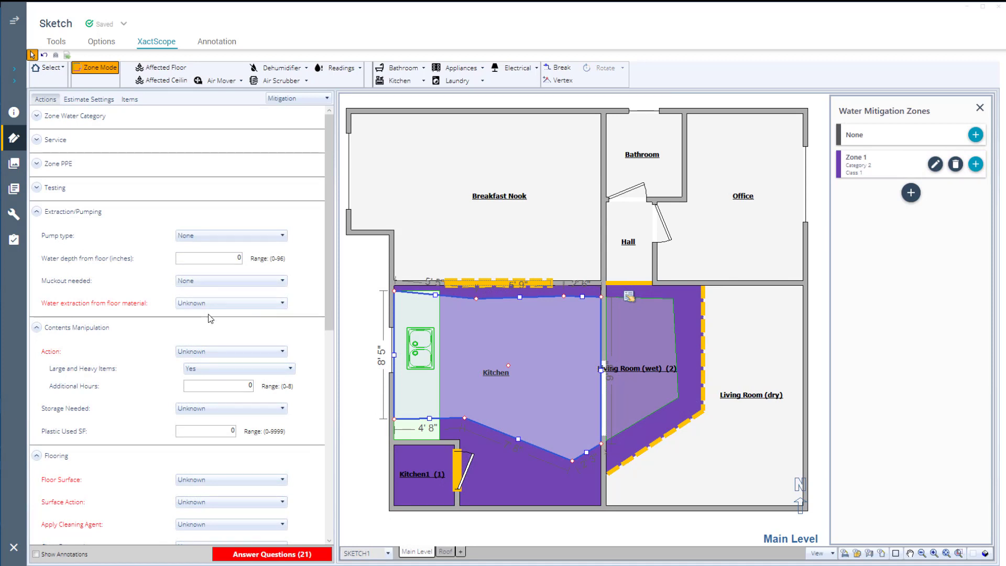
- Zoom out and switch the sketch to 3-D view with F3
scroll(209, 317, down, 1)
scroll(209, 317, down, 6)
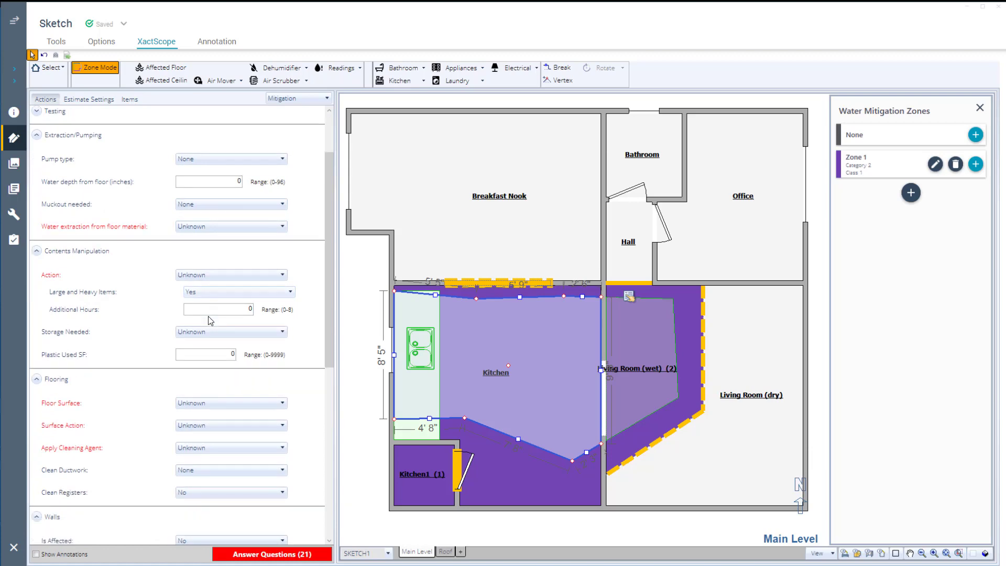
key(F3)
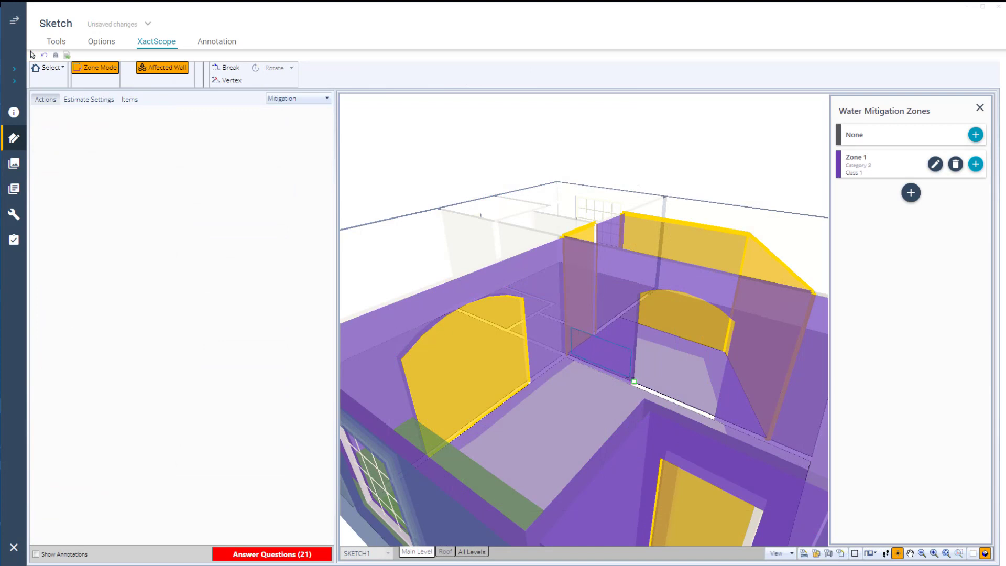
- Turn off Affected Wall and return the sketch to the 2-D floor plan
click(632, 378)
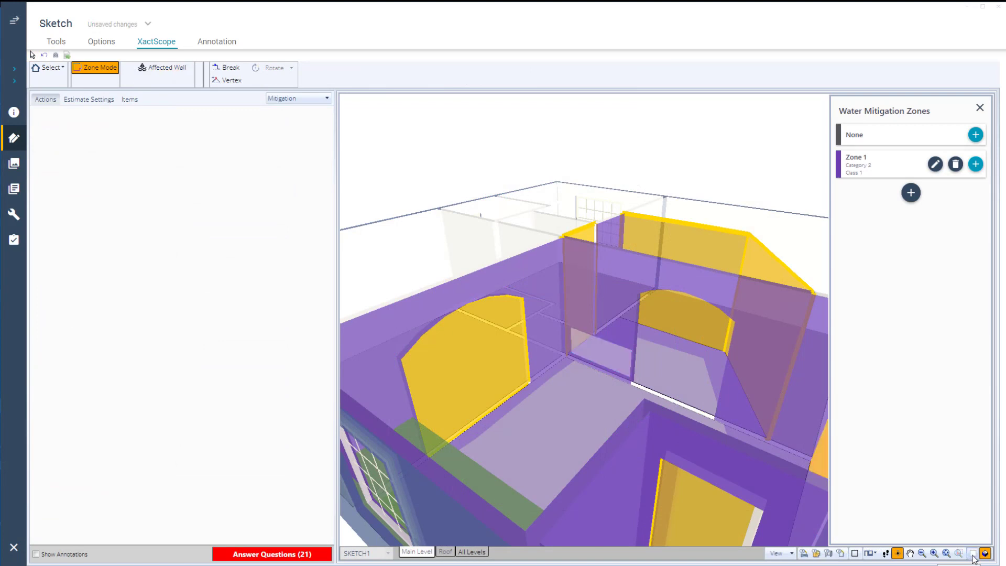
click(973, 554)
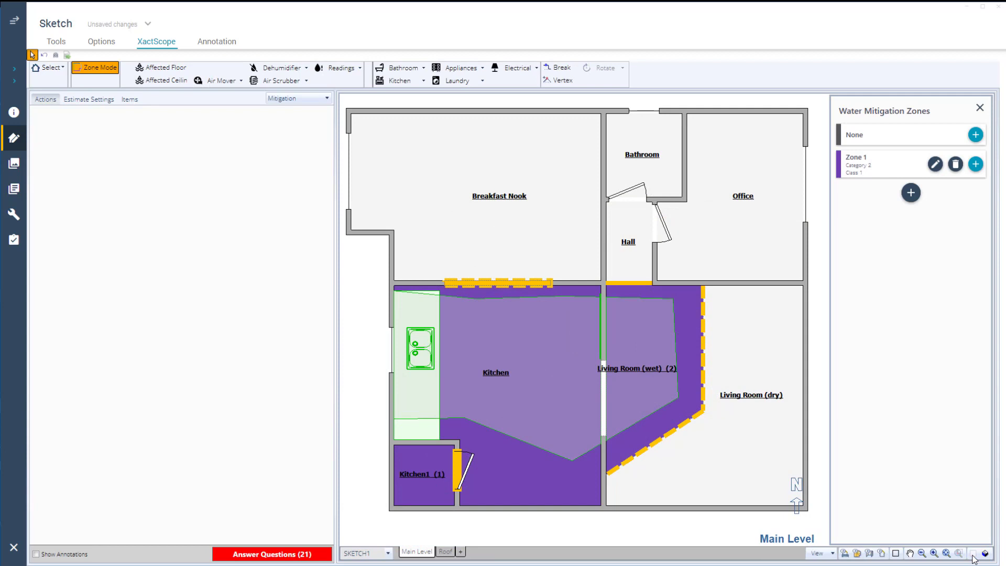